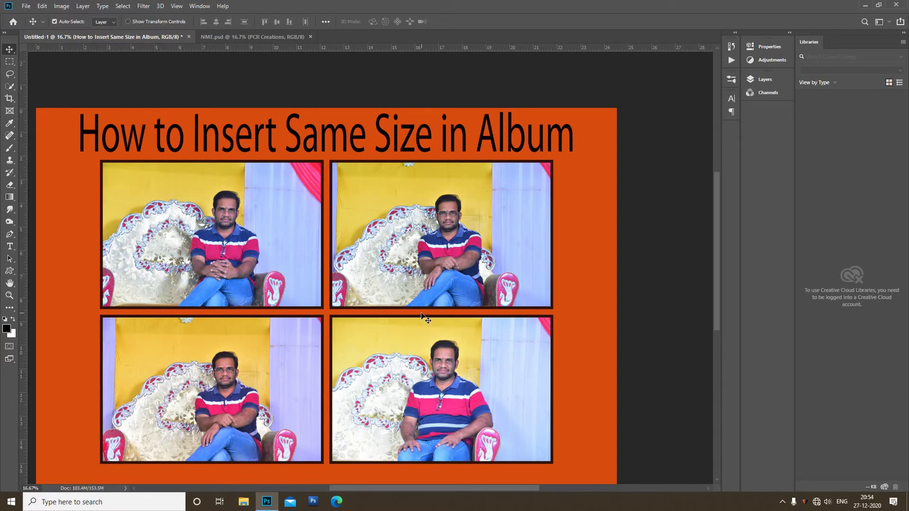
- Open the photos DVR_5813, DVR_5815, DVR_5816 and DVR_5817 from their folder on New Volume (D:)
{"action": "left_click", "coordinate": [27, 7]}
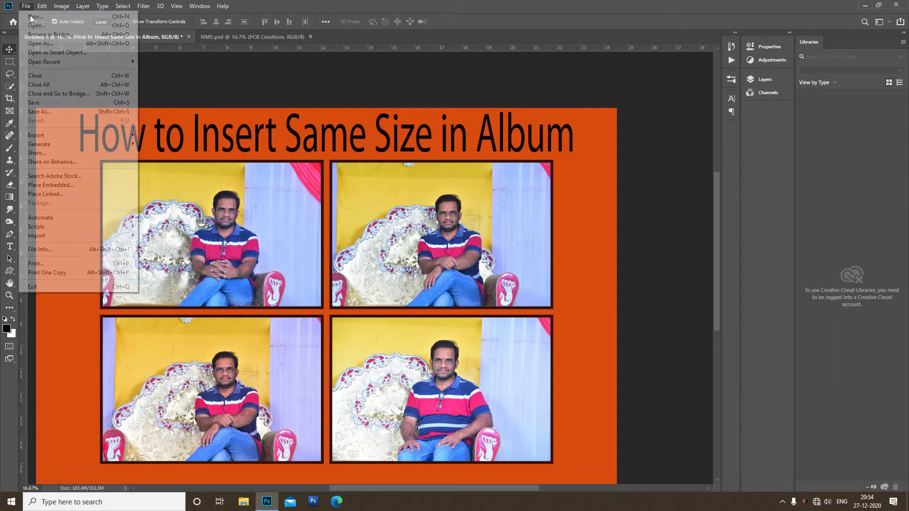
{"action": "left_click", "coordinate": [30, 25]}
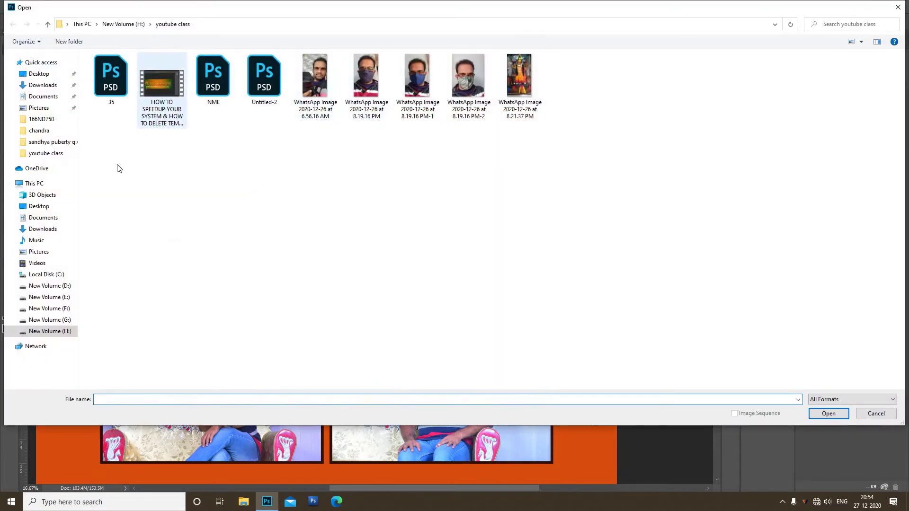
{"action": "left_click", "coordinate": [65, 286]}
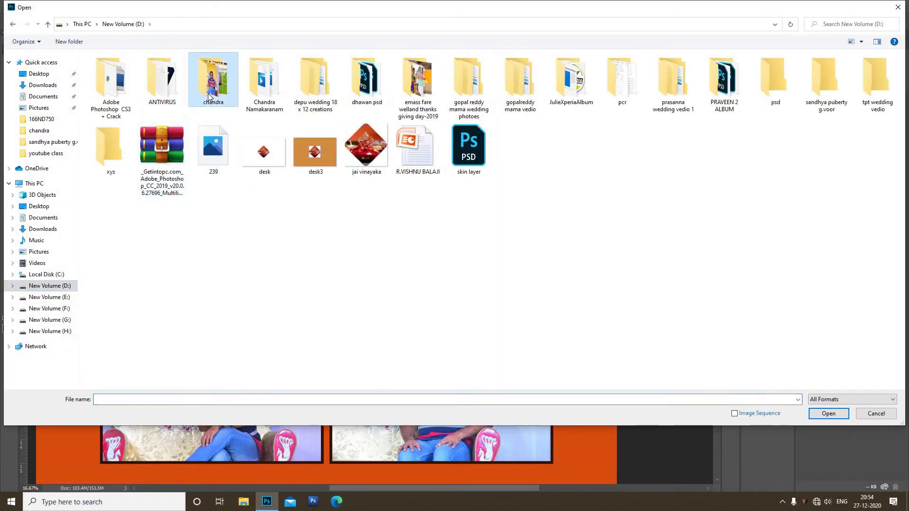
{"action": "double_click", "coordinate": [213, 76]}
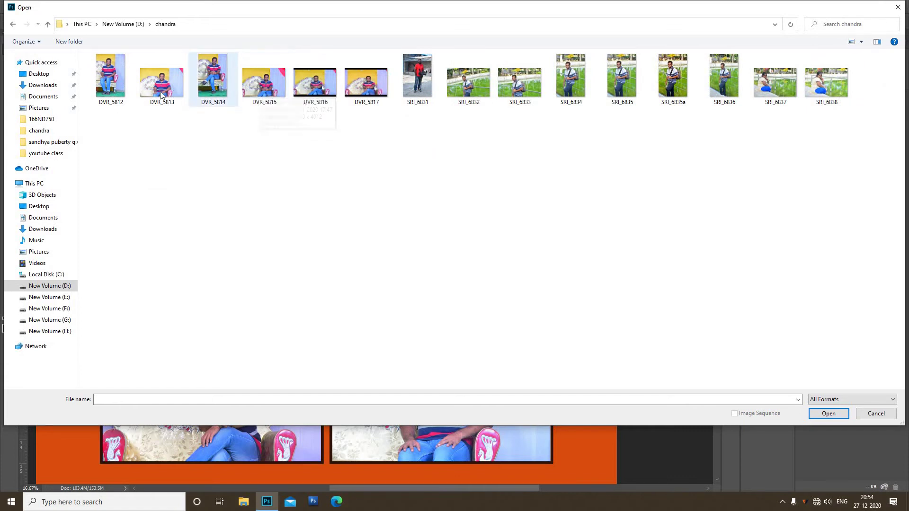
{"action": "left_click", "coordinate": [264, 83], "text": "ctrl"}
{"action": "left_click", "coordinate": [315, 82], "text": "ctrl"}
{"action": "left_click", "coordinate": [366, 83], "text": "ctrl"}
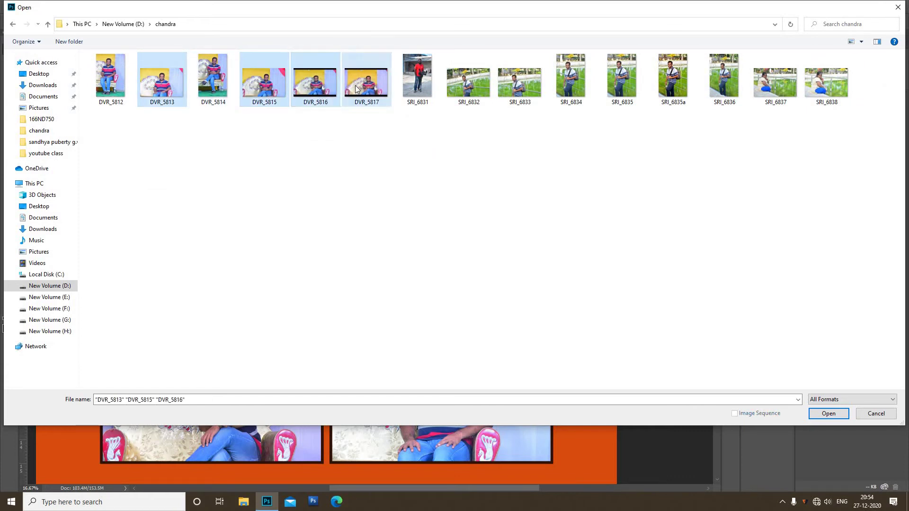
{"action": "left_click", "coordinate": [824, 413]}
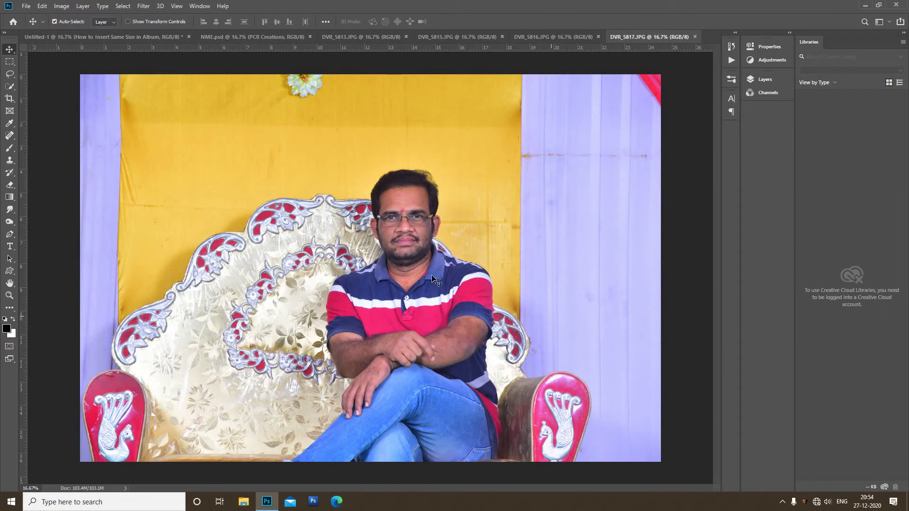
- Create a new document from the recent 900 x 600 px, 72 ppi preset
{"action": "left_click", "coordinate": [26, 6]}
{"action": "left_click", "coordinate": [33, 16]}
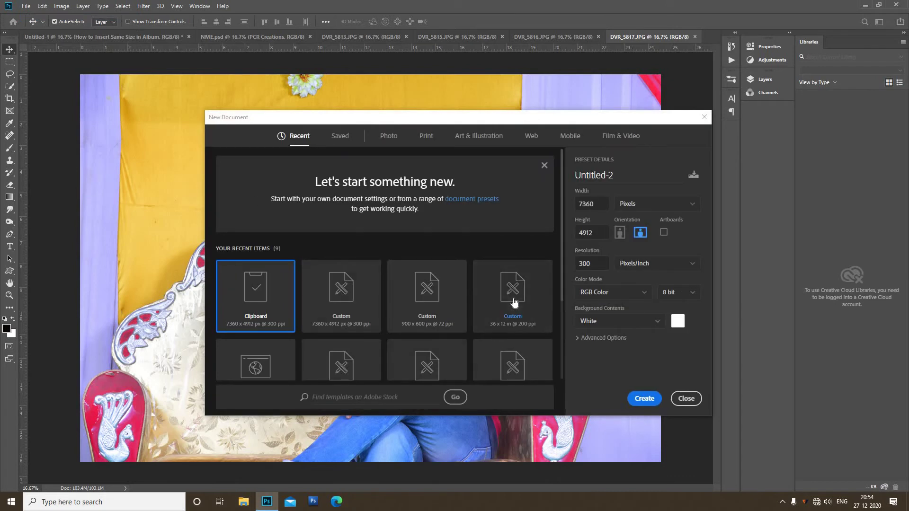
{"action": "double_click", "coordinate": [450, 305]}
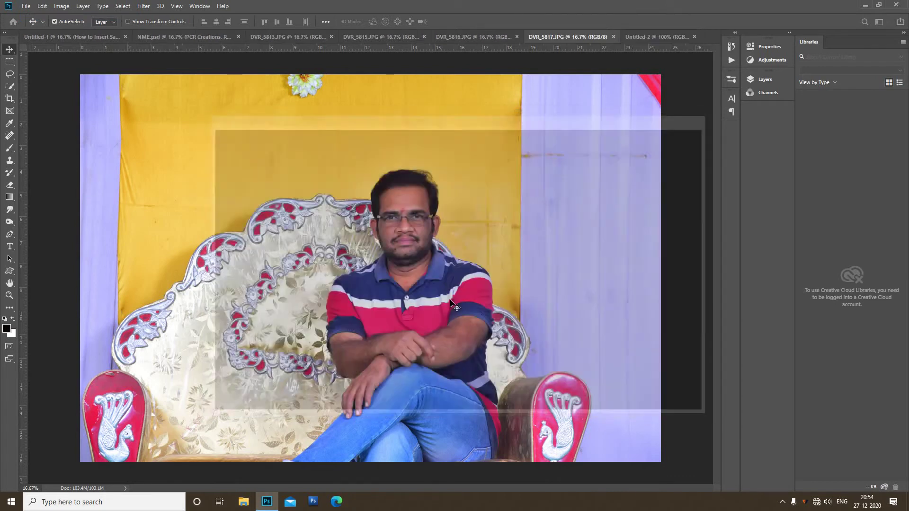
{"action": "left_click", "coordinate": [451, 305]}
{"action": "left_click", "coordinate": [511, 212]}
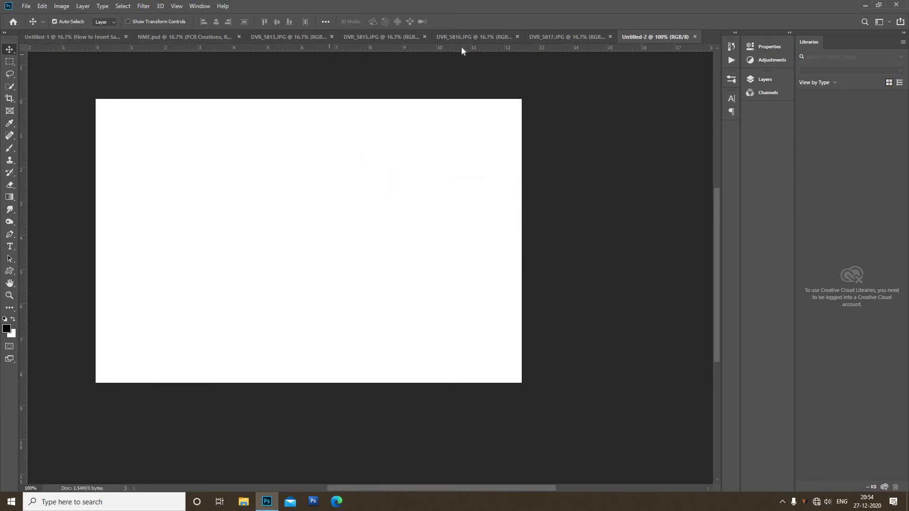
- Copy the entire DVR_5817 photo, close its file without keeping it open, and paste the photo into Untitled-2
{"action": "left_click", "coordinate": [581, 38]}
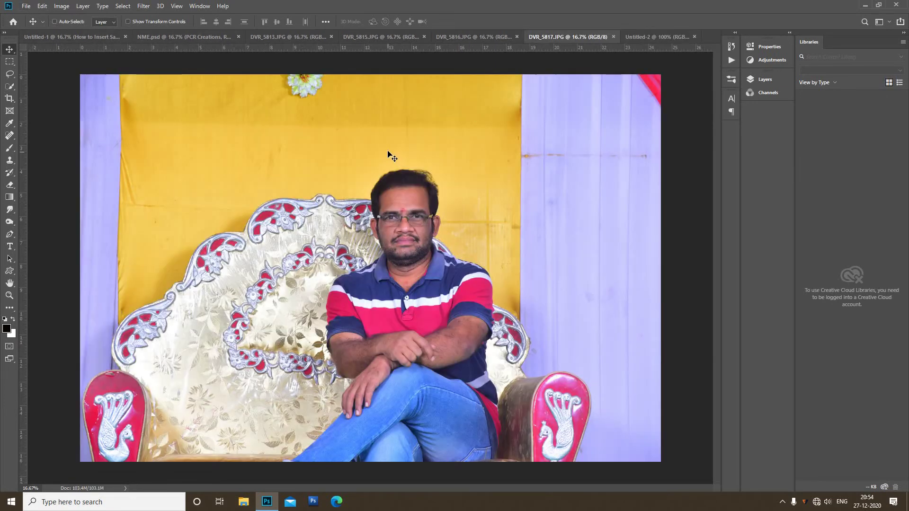
{"action": "key", "text": "ctrl+a"}
{"action": "key", "text": "ctrl+w"}
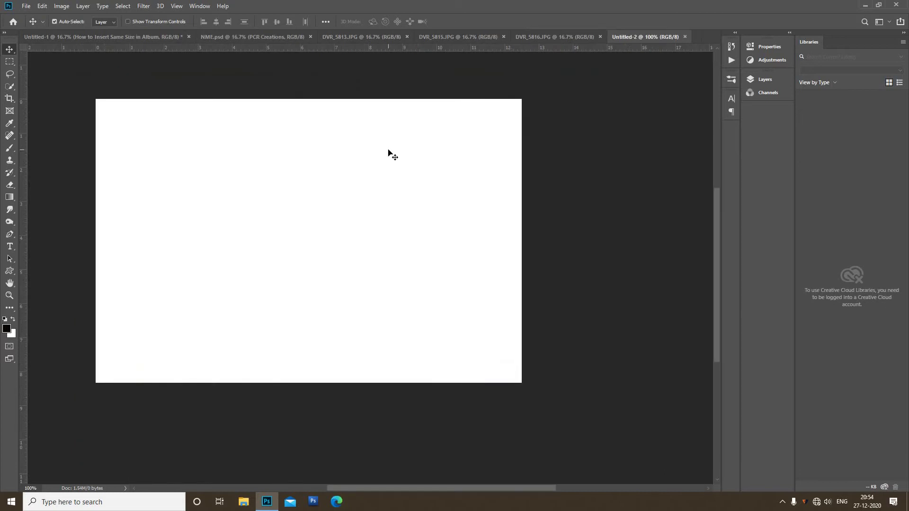
{"action": "key", "text": "ctrl+v"}
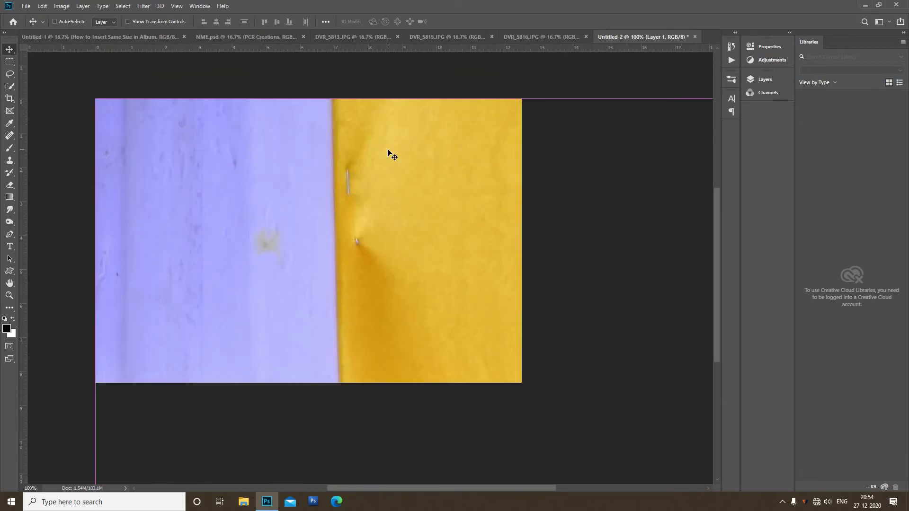
- Scale the pasted photo proportionally to about 6.04% and position it in the lower-right corner of the page
{"action": "key", "text": "ctrl+t"}
{"action": "left_click_drag", "start_coordinate": [95, 100], "coordinate": [314, 234]}
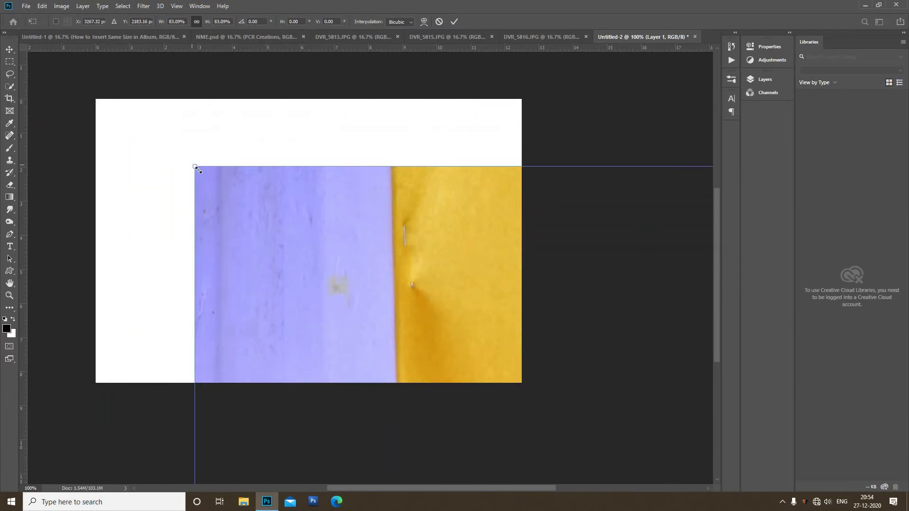
{"action": "left_click_drag", "start_coordinate": [197, 169], "coordinate": [422, 318]}
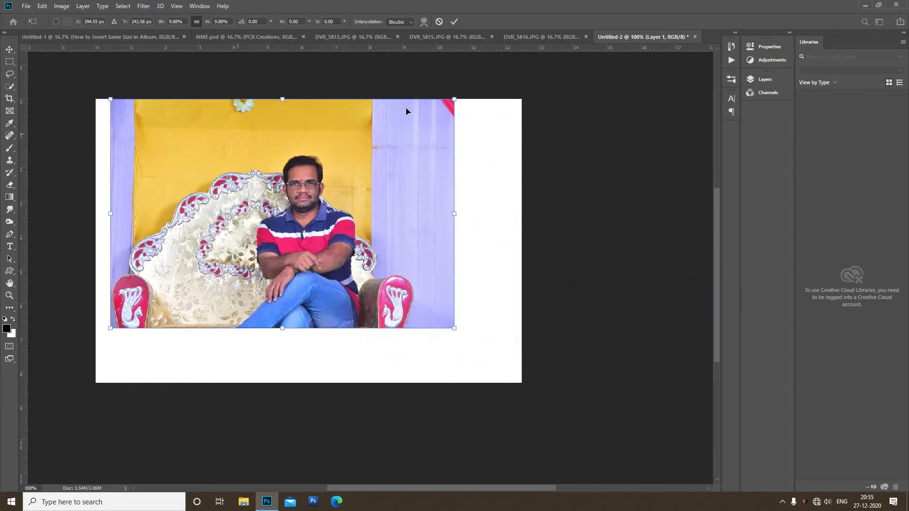
{"action": "left_click_drag", "start_coordinate": [455, 100], "coordinate": [343, 173]}
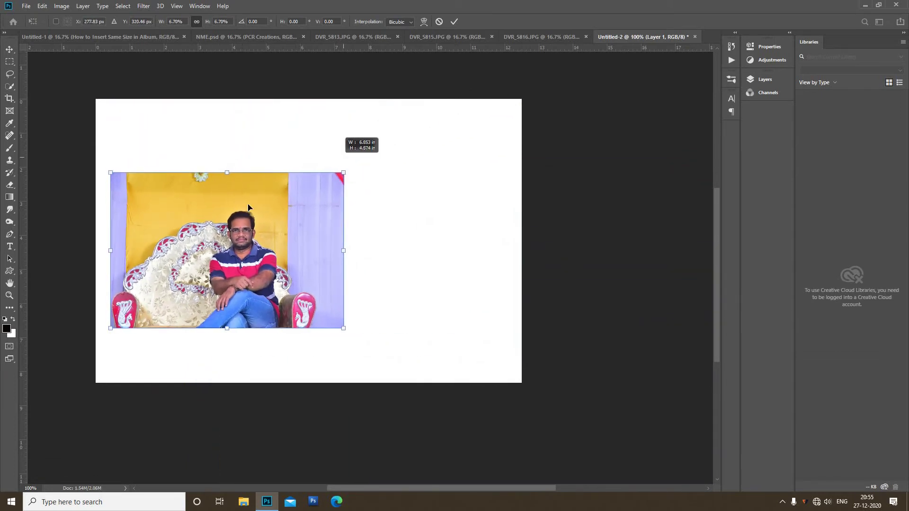
{"action": "left_click_drag", "start_coordinate": [248, 207], "coordinate": [424, 258]}
{"action": "left_click_drag", "start_coordinate": [515, 220], "coordinate": [490, 238]}
{"action": "left_click_drag", "start_coordinate": [386, 278], "coordinate": [406, 280]}
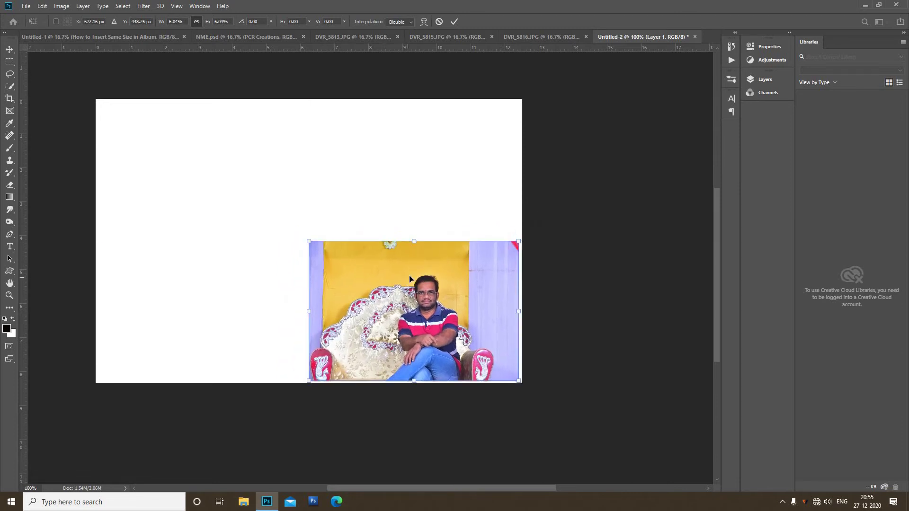
{"action": "key", "text": "Return"}
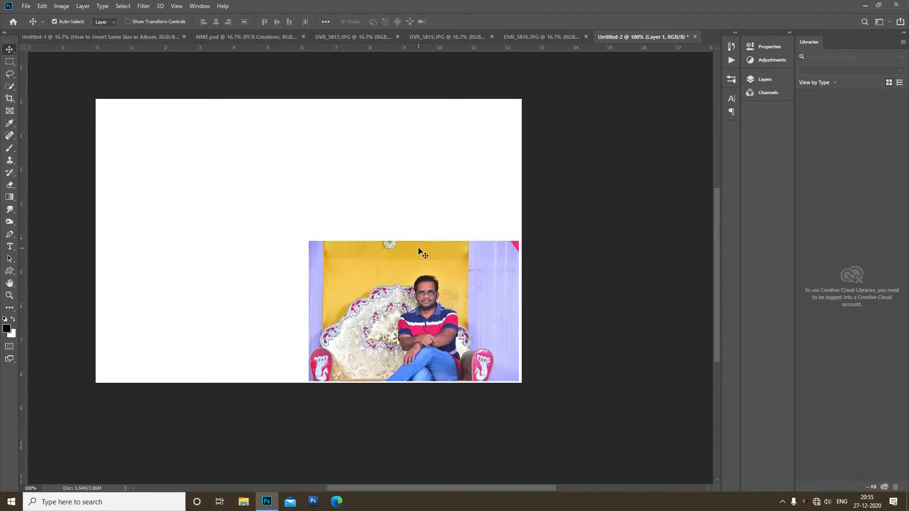
- Transfer the entire DVR_5816 photo to Untitled-2, closing its source file, and repeat the previous transform on it
{"action": "left_click", "coordinate": [522, 37]}
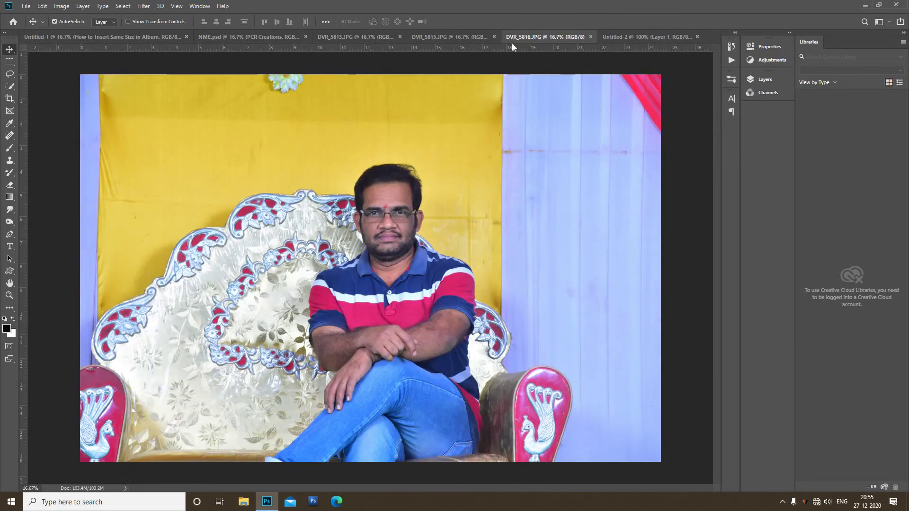
{"action": "key", "text": "ctrl"}
{"action": "key", "text": "ctrl+a"}
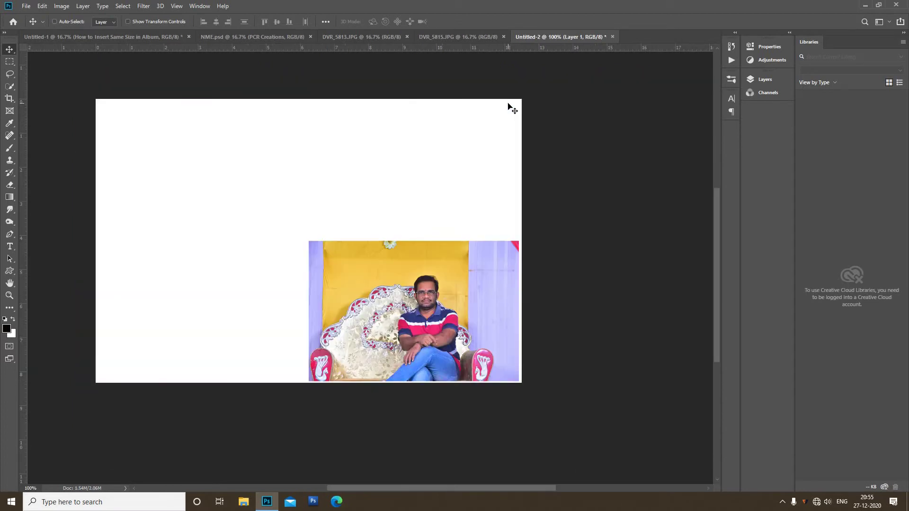
{"action": "key", "text": "ctrl+v"}
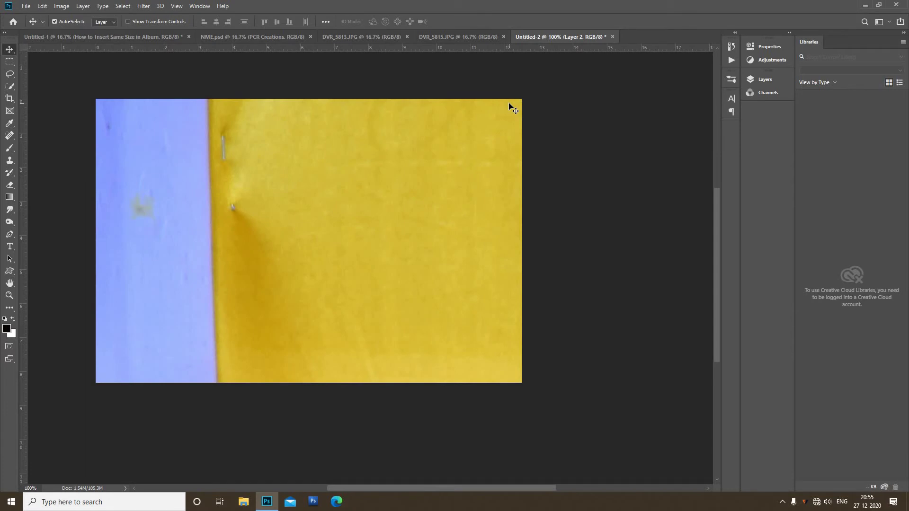
{"action": "left_click_drag", "start_coordinate": [514, 108], "coordinate": [514, 109]}
{"action": "key", "text": "ctrl+z"}
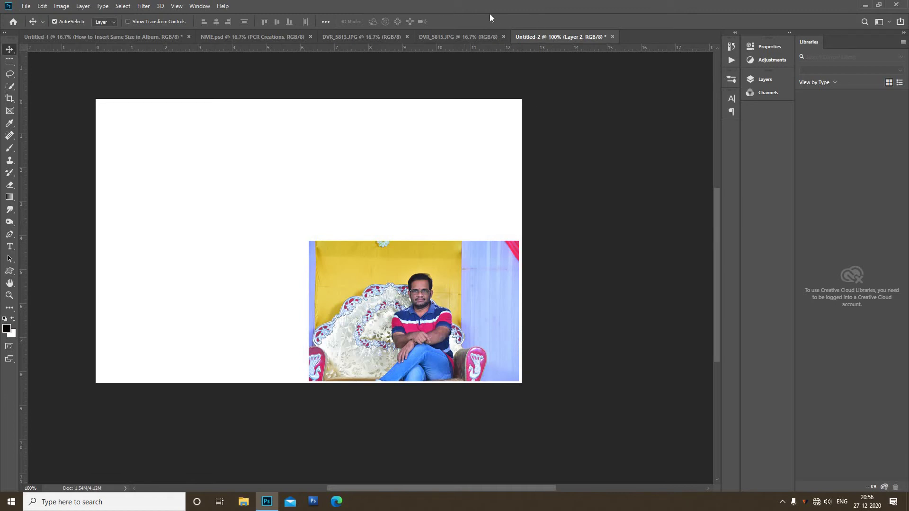
- Bring the whole DVR_5815 photo into Untitled-2, close its source file, and apply the same transform again
{"action": "left_click", "coordinate": [481, 37]}
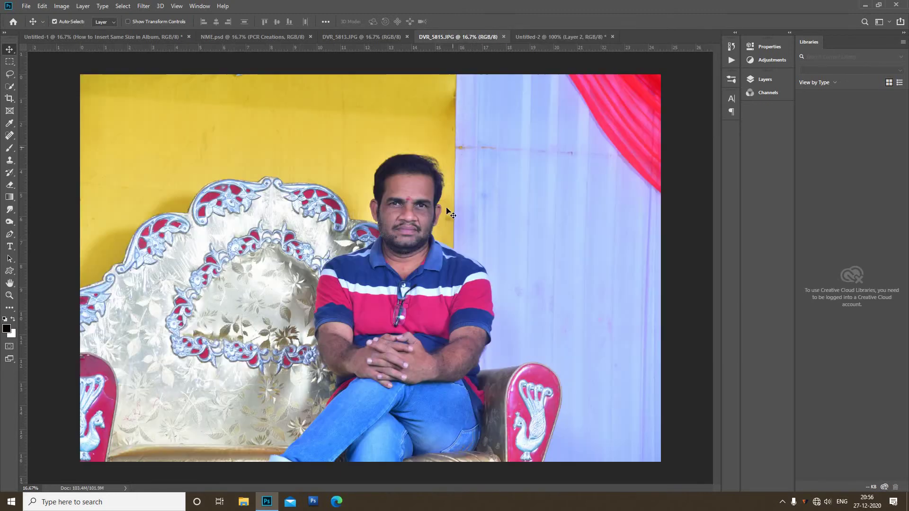
{"action": "key", "text": "ctrl+a"}
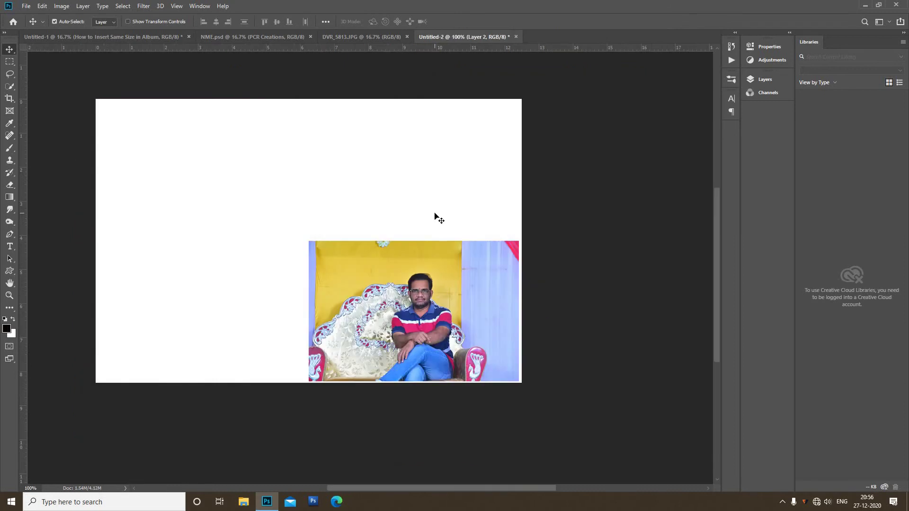
{"action": "key", "text": "ctrl+v"}
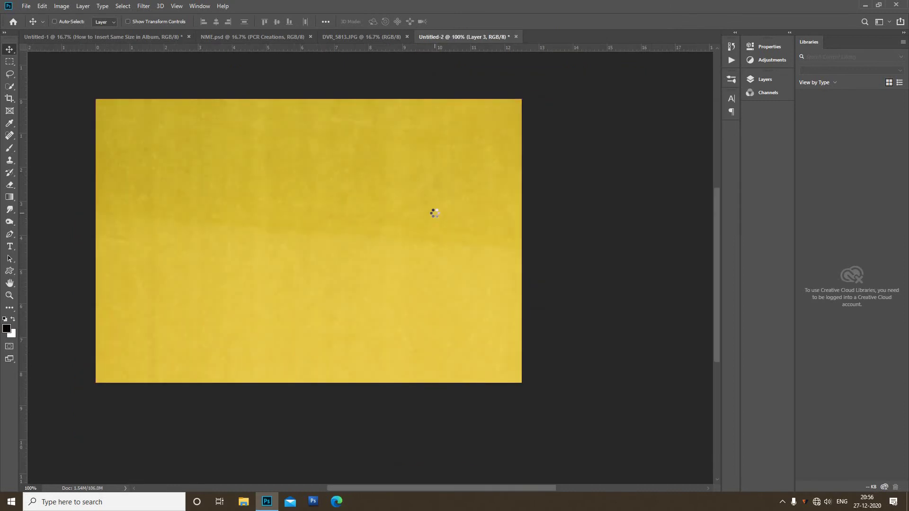
{"action": "key", "text": "ctrl+z"}
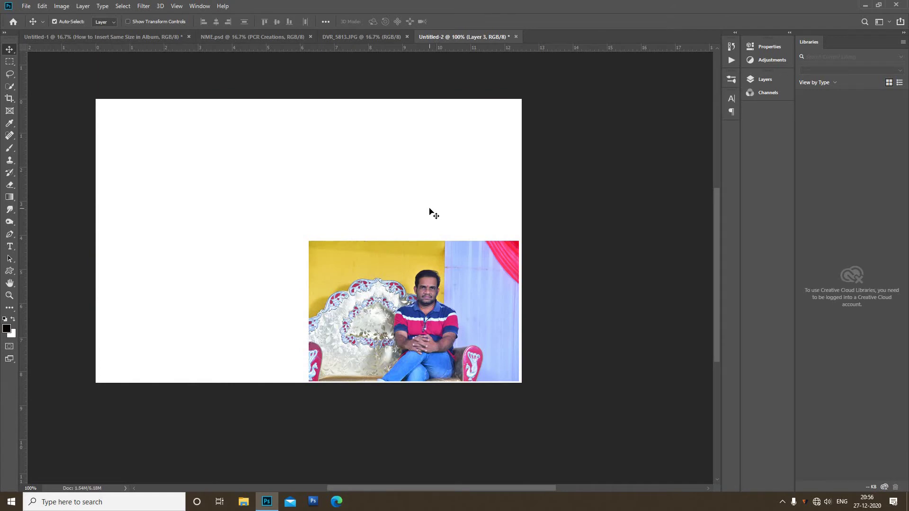
- Copy the full DVR_5813 photo into Untitled-2, close its source file, and reapply the last transform to match the size
{"action": "left_click", "coordinate": [382, 37]}
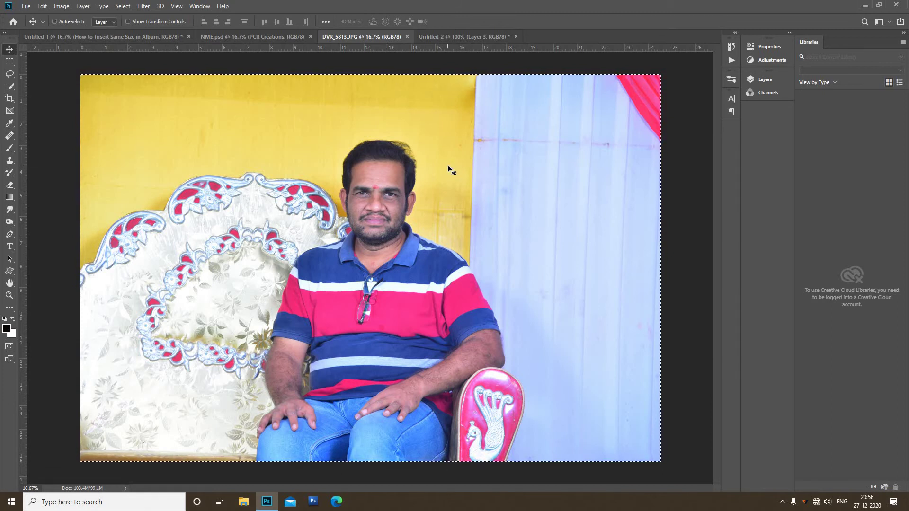
{"action": "key", "text": "ctrl+w"}
{"action": "key", "text": "ctrl+v"}
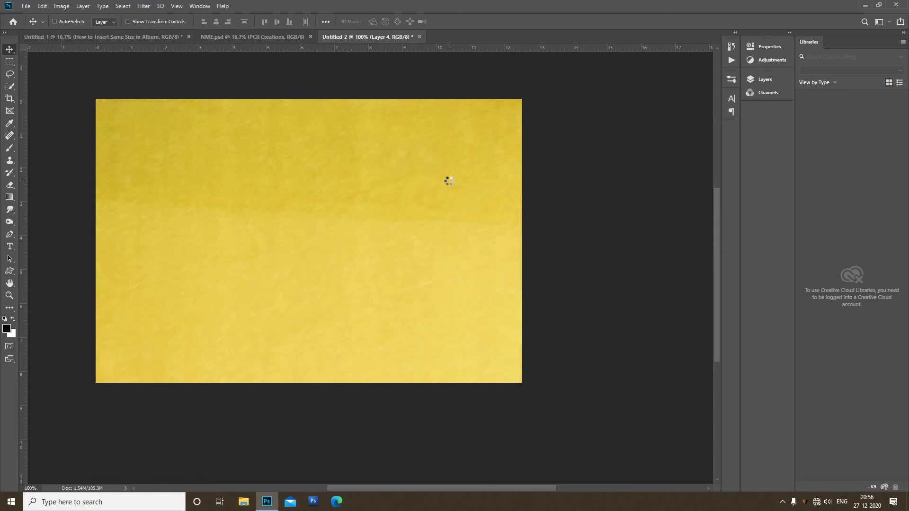
{"action": "key", "text": "ctrl+z"}
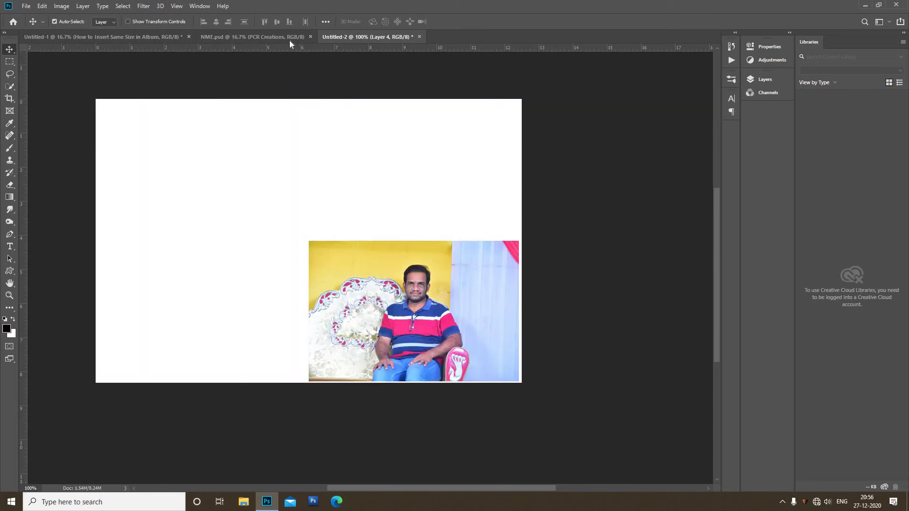
{"action": "left_click", "coordinate": [289, 40]}
{"action": "left_click", "coordinate": [333, 38]}
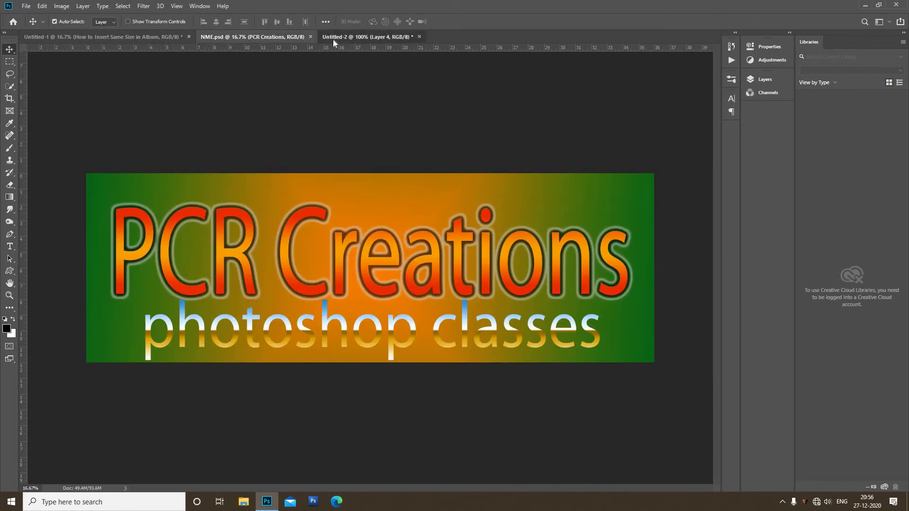
{"action": "left_click", "coordinate": [161, 42]}
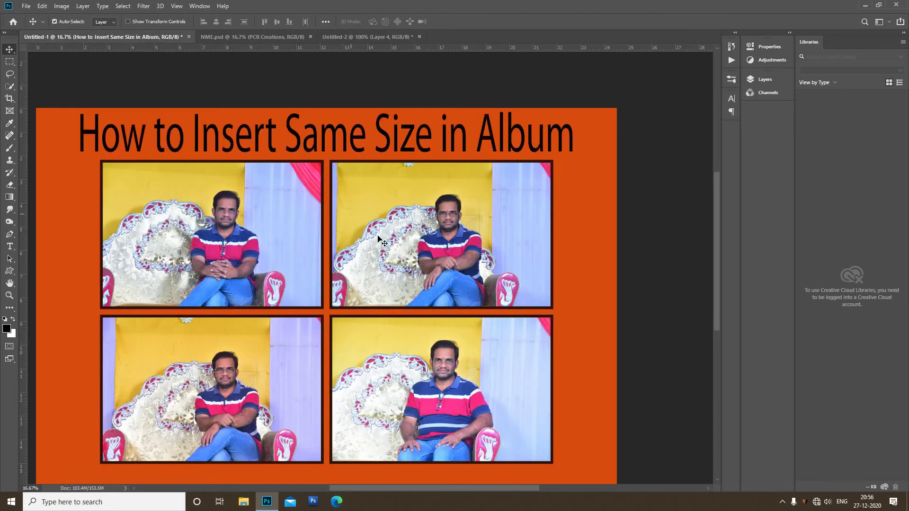
{"action": "left_click", "coordinate": [351, 36]}
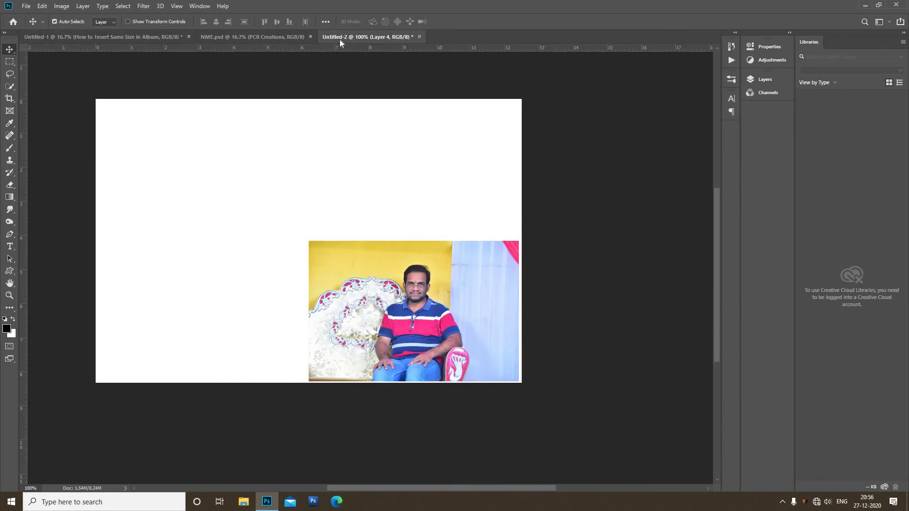
- Spread the stacked photos into a two-by-two grid, with Layer 4 at upper left, Layer 3 at upper right and Layer 2 at lower left
{"action": "right_click", "coordinate": [418, 278]}
{"action": "left_click", "coordinate": [436, 281]}
{"action": "left_click_drag", "start_coordinate": [442, 288], "coordinate": [249, 161]}
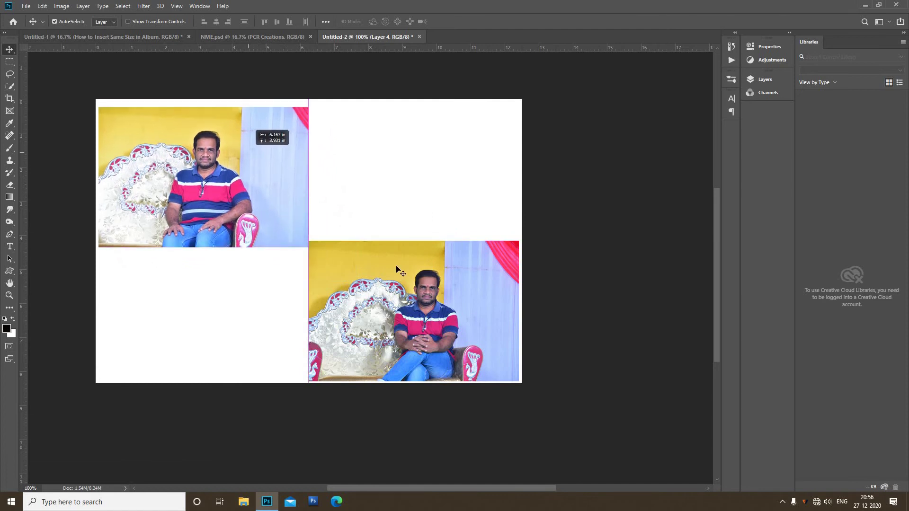
{"action": "right_click", "coordinate": [433, 295]}
{"action": "left_click", "coordinate": [439, 297]}
{"action": "left_click_drag", "start_coordinate": [441, 303], "coordinate": [444, 174]}
{"action": "right_click", "coordinate": [465, 295]}
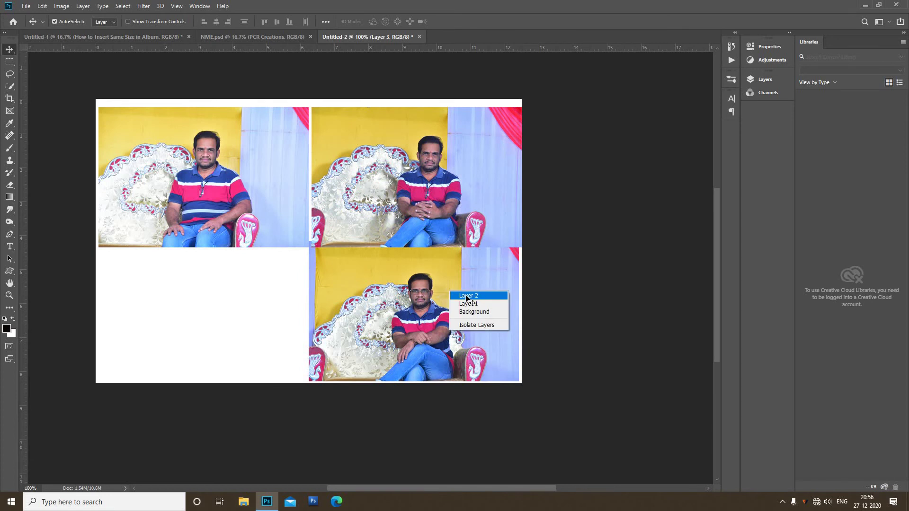
{"action": "left_click", "coordinate": [469, 298]}
{"action": "left_click_drag", "start_coordinate": [434, 304], "coordinate": [224, 305]}
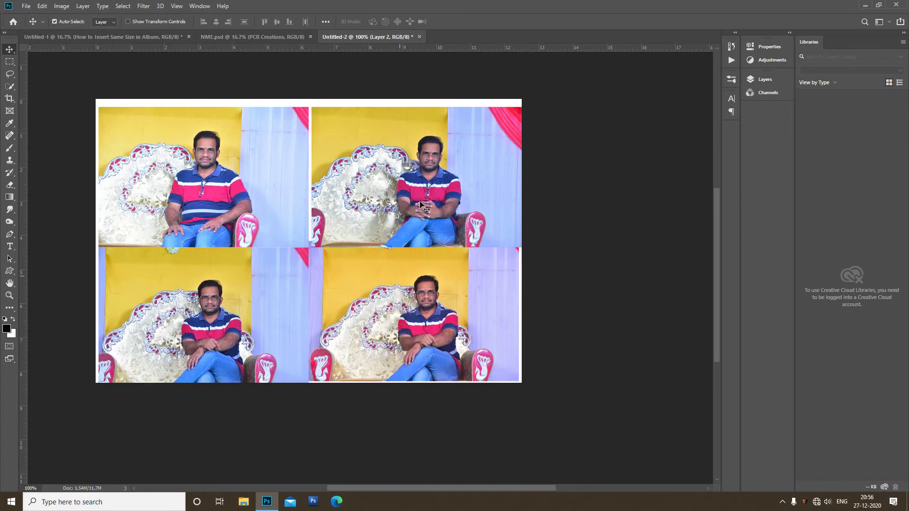
- Move the two upper photos, Layer 4 and Layer 3, up to just below the page's top edge
{"action": "right_click", "coordinate": [301, 195]}
{"action": "left_click", "coordinate": [318, 199]}
{"action": "left_click_drag", "start_coordinate": [257, 191], "coordinate": [258, 184]}
{"action": "right_click", "coordinate": [356, 194]}
{"action": "left_click", "coordinate": [356, 194]}
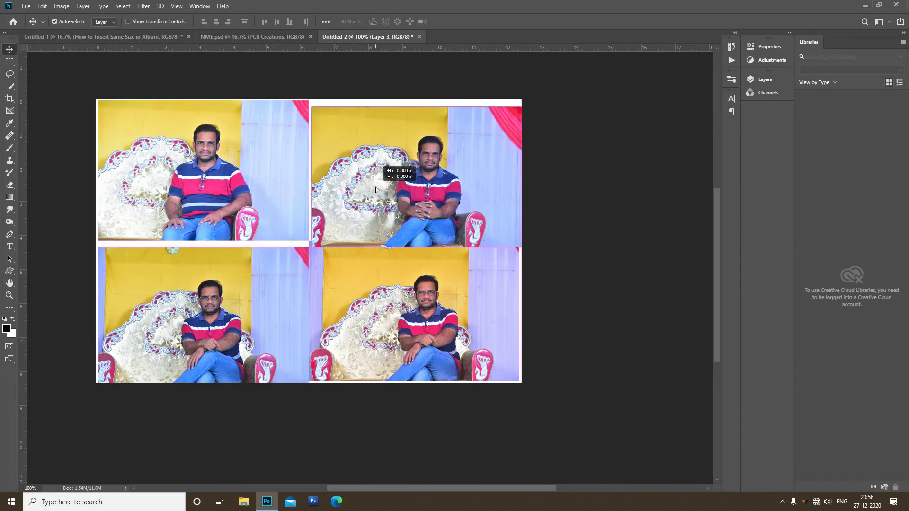
{"action": "left_click_drag", "start_coordinate": [396, 178], "coordinate": [395, 170]}
- Shift Layer 1 into the lower-right corner and raise Layer 2 level with it, leaving narrow even gaps between the four photos
{"action": "right_click", "coordinate": [439, 301]}
{"action": "left_click", "coordinate": [442, 303]}
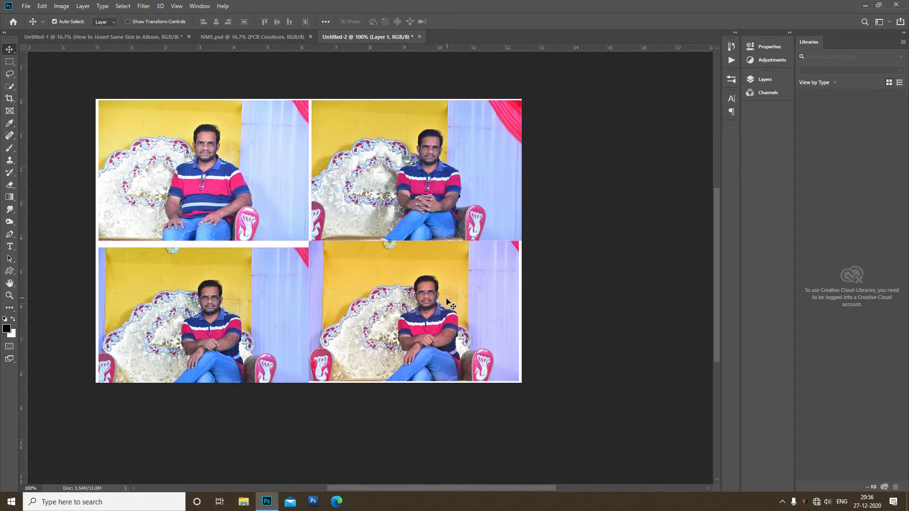
{"action": "left_click_drag", "start_coordinate": [447, 302], "coordinate": [451, 302]}
{"action": "right_click", "coordinate": [291, 320]}
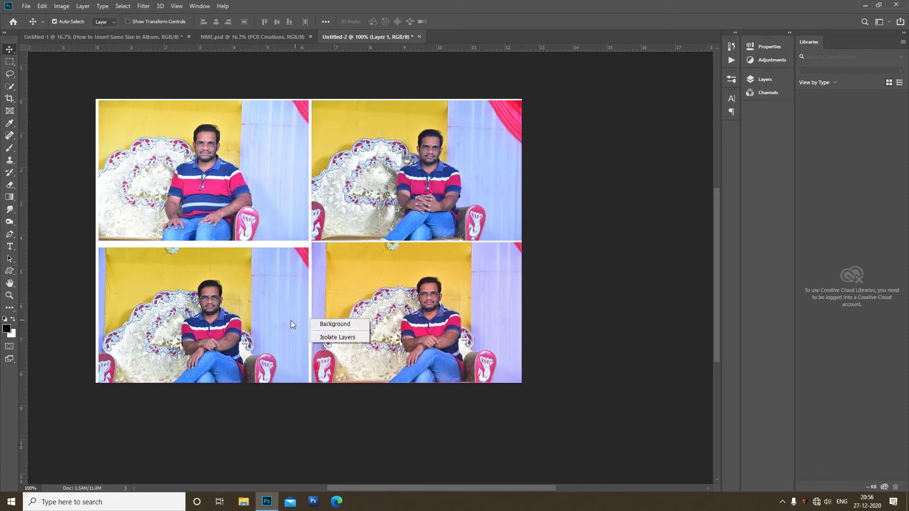
{"action": "left_click", "coordinate": [312, 347]}
{"action": "left_click_drag", "start_coordinate": [275, 318], "coordinate": [275, 314]}
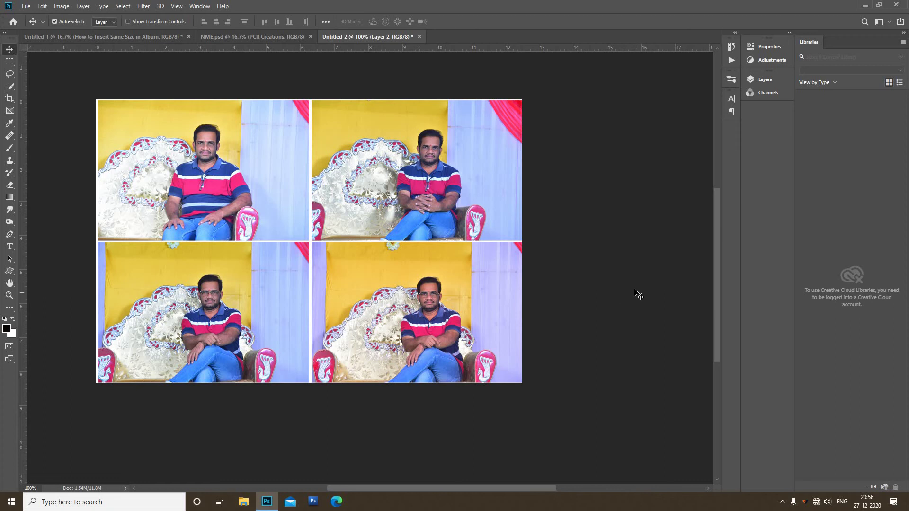
- Select Layers 1 to 4 and scale them down together around their centre to leave a margin around the grid
{"action": "key", "text": "F7"}
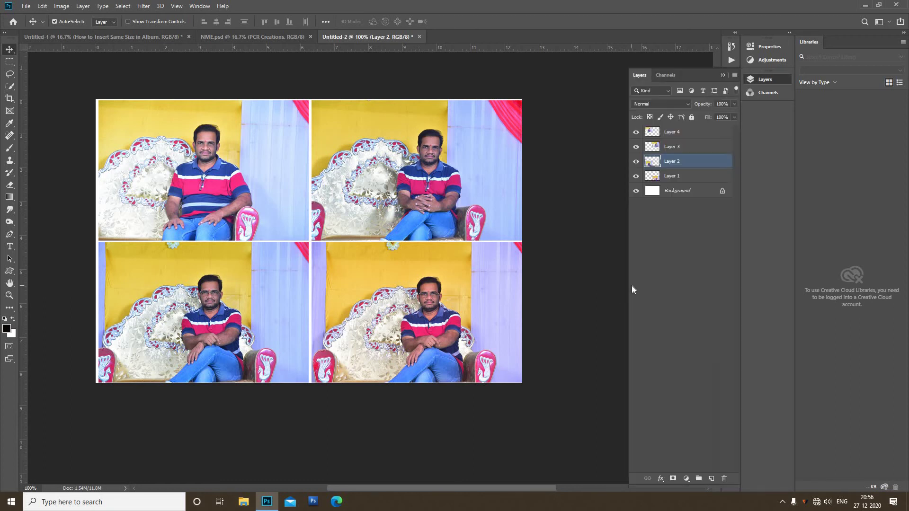
{"action": "left_click", "coordinate": [689, 164], "text": "ctrl"}
{"action": "left_click", "coordinate": [687, 135], "text": "ctrl"}
{"action": "left_click", "coordinate": [690, 147], "text": "ctrl"}
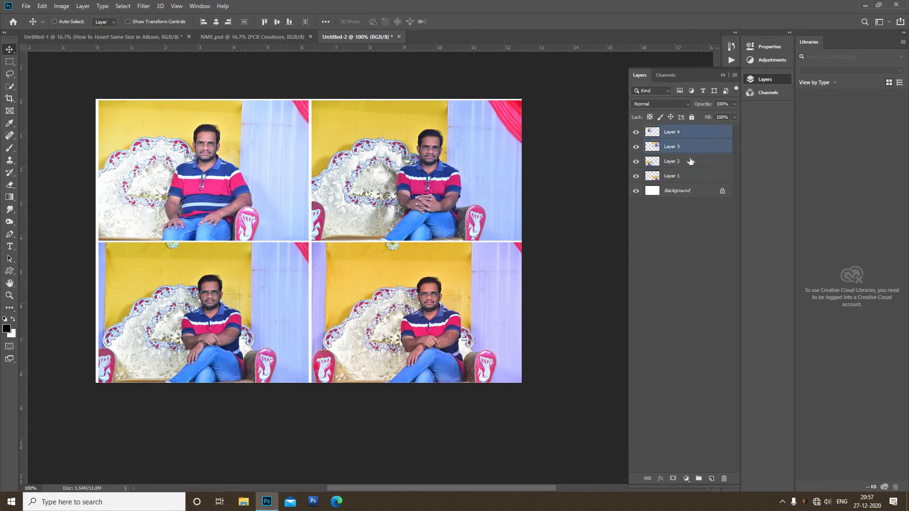
{"action": "left_click", "coordinate": [690, 162], "text": "ctrl"}
{"action": "left_click", "coordinate": [687, 176], "text": "ctrl"}
{"action": "key", "text": "ctrl+t"}
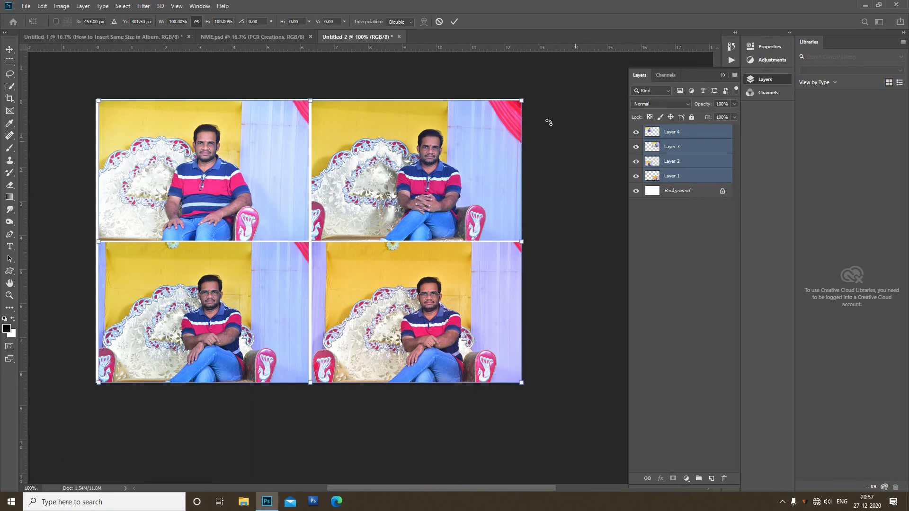
{"action": "left_click_drag", "start_coordinate": [506, 110], "coordinate": [507, 112]}
{"action": "key", "text": "Return"}
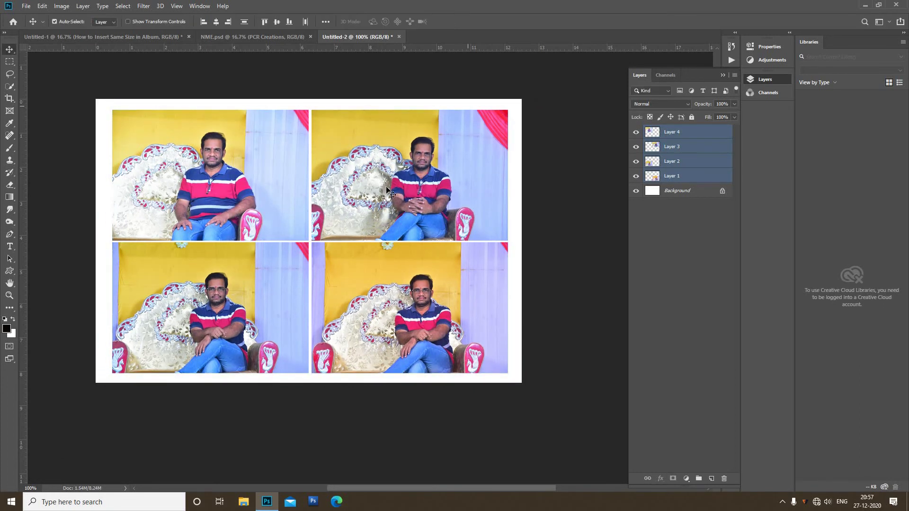
- Convert the Background into a regular layer named Layer 0 and give it an orange Color Overlay at 100% opacity
{"action": "right_click", "coordinate": [280, 187]}
{"action": "left_click", "coordinate": [294, 195]}
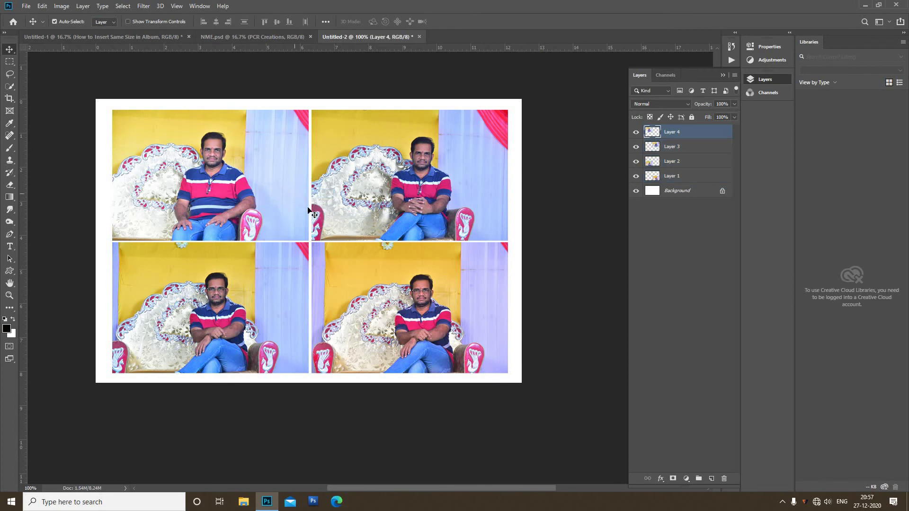
{"action": "double_click", "coordinate": [704, 190]}
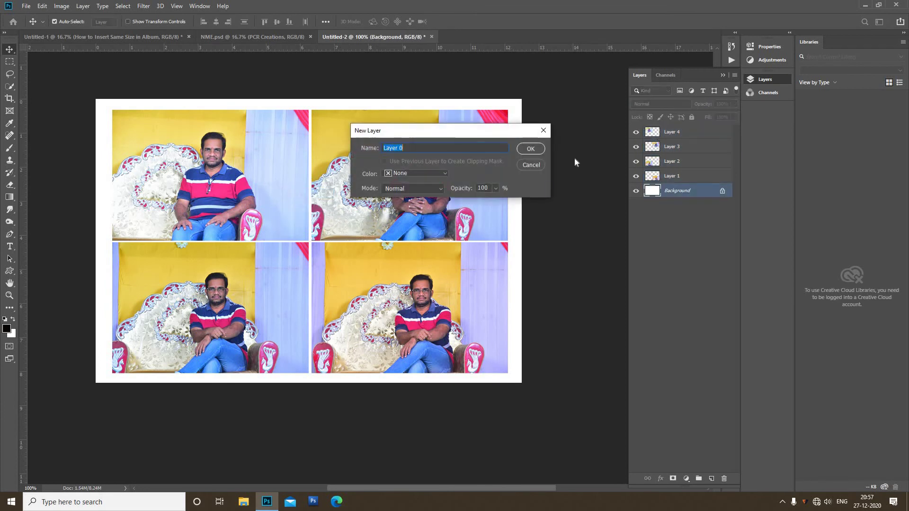
{"action": "left_click", "coordinate": [528, 148]}
{"action": "double_click", "coordinate": [678, 199]}
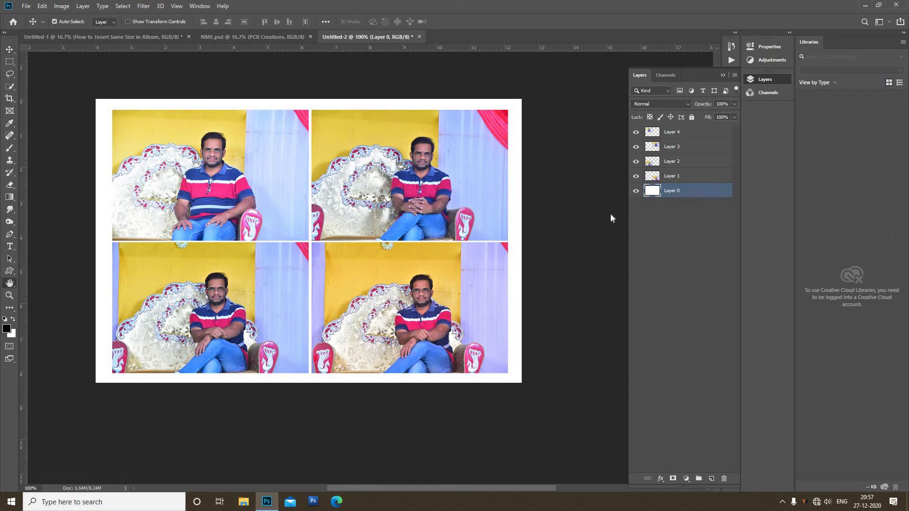
{"action": "left_click", "coordinate": [517, 202]}
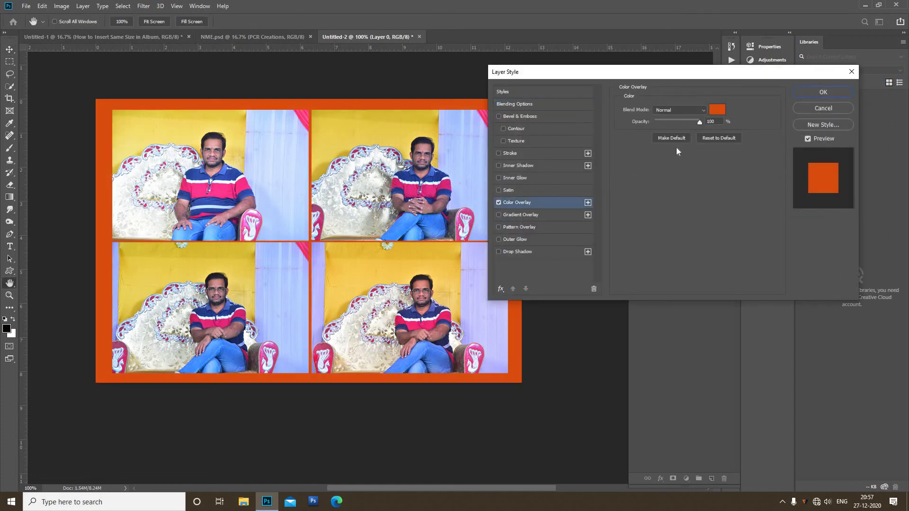
{"action": "left_click", "coordinate": [823, 92]}
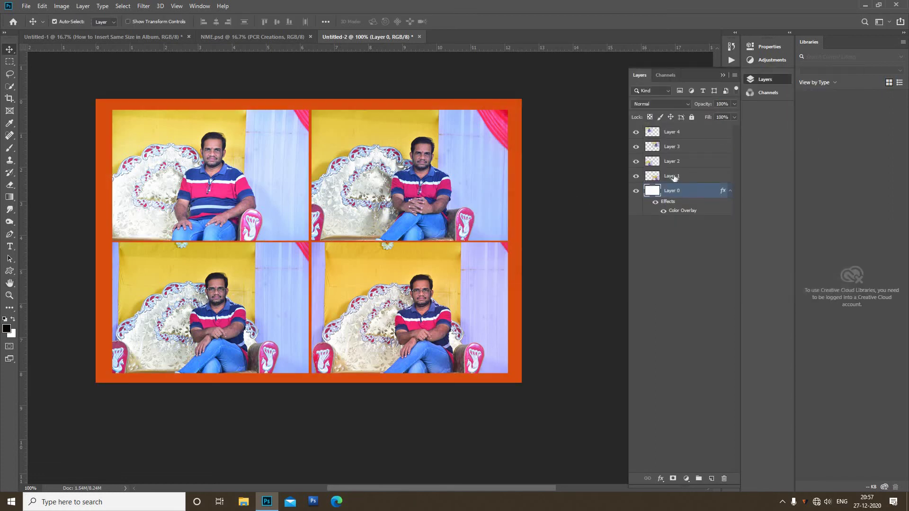
- Nudge the two lower photos, Layer 2 and Layer 1, slightly down to widen the horizontal gap between the rows
{"action": "right_click", "coordinate": [462, 273]}
{"action": "left_click", "coordinate": [481, 276]}
{"action": "right_click", "coordinate": [306, 278]}
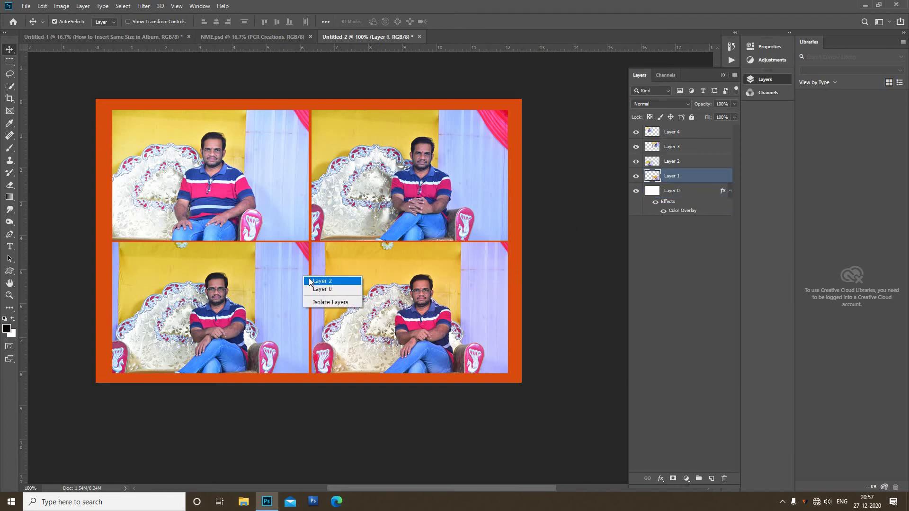
{"action": "left_click", "coordinate": [311, 282]}
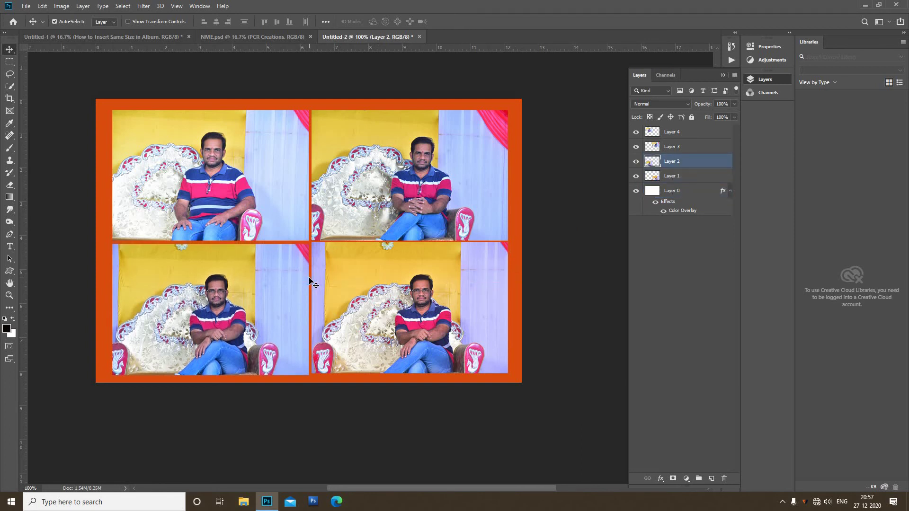
{"action": "right_click", "coordinate": [334, 279]}
{"action": "left_click", "coordinate": [354, 289]}
{"action": "right_click", "coordinate": [357, 282]}
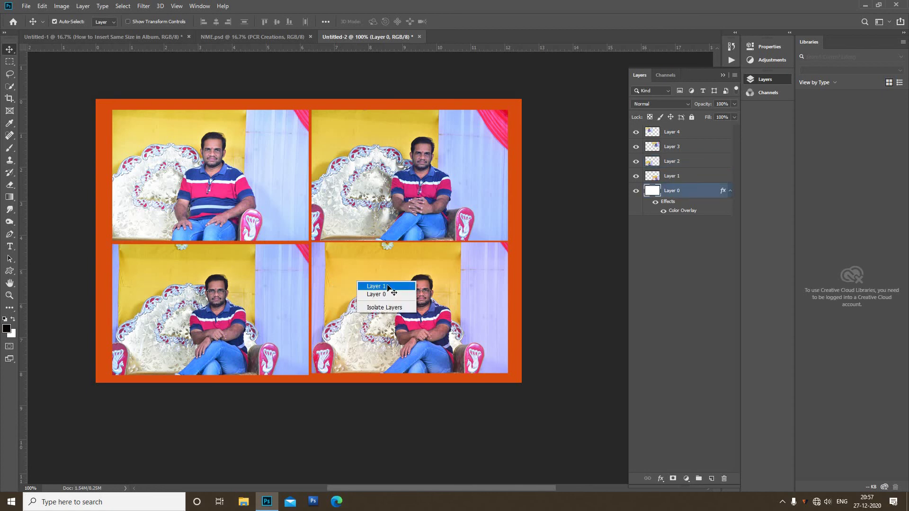
{"action": "left_click", "coordinate": [387, 286]}
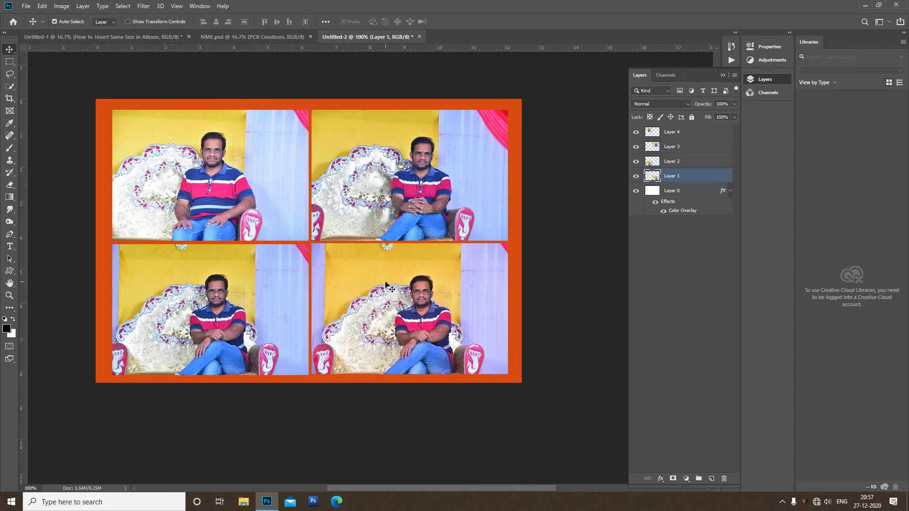
- Merge the four photo layers, Layer 1 to Layer 4, into a single layer
{"action": "left_click", "coordinate": [691, 161], "text": "ctrl"}
{"action": "left_click", "coordinate": [690, 146], "text": "ctrl"}
{"action": "left_click", "coordinate": [689, 132], "text": "ctrl"}
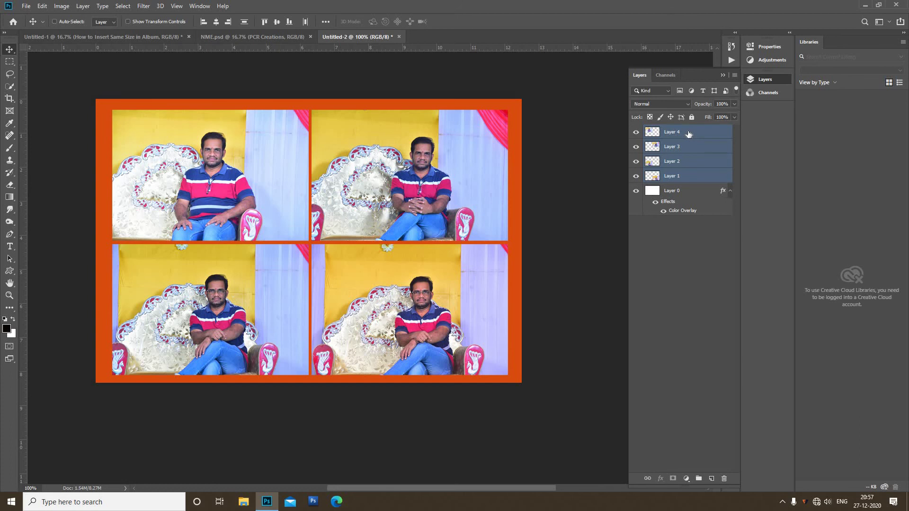
{"action": "key", "text": "ctrl+e"}
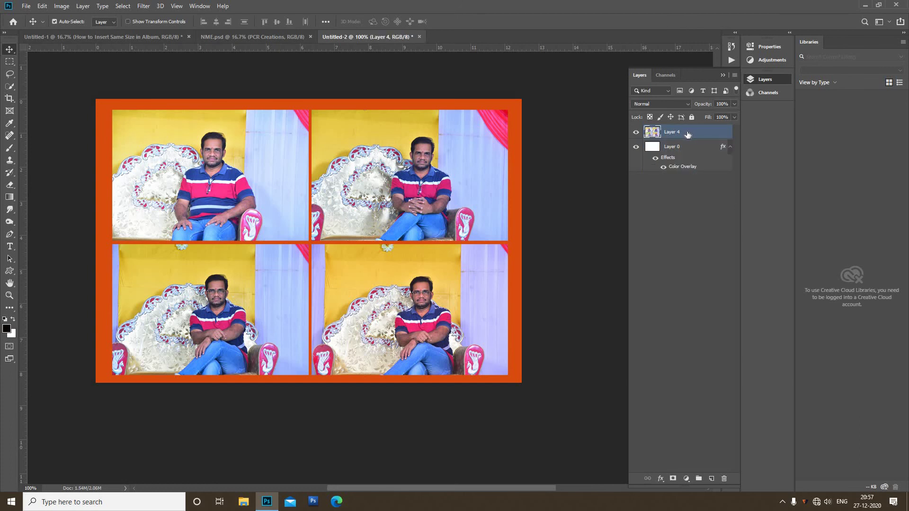
- Add an inside Stroke effect to the merged photo layer and set its size to 3 px
{"action": "double_click", "coordinate": [688, 134]}
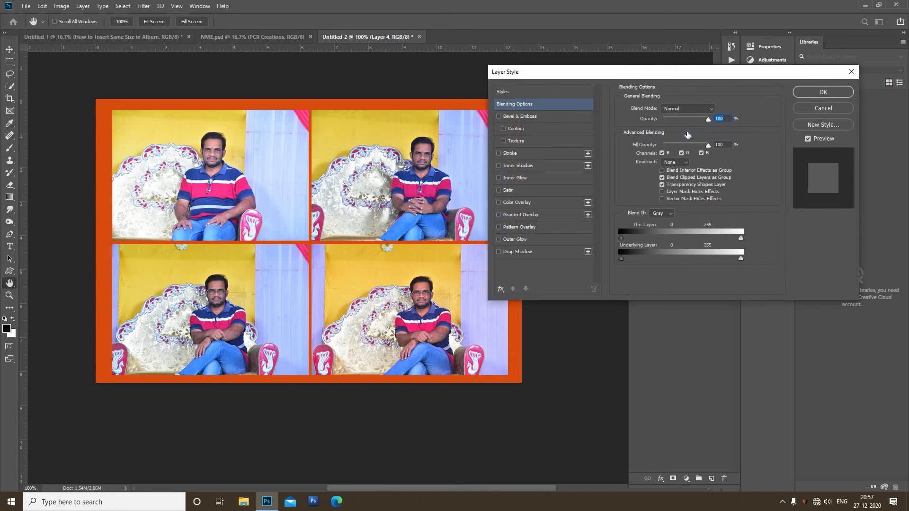
{"action": "left_click", "coordinate": [525, 155]}
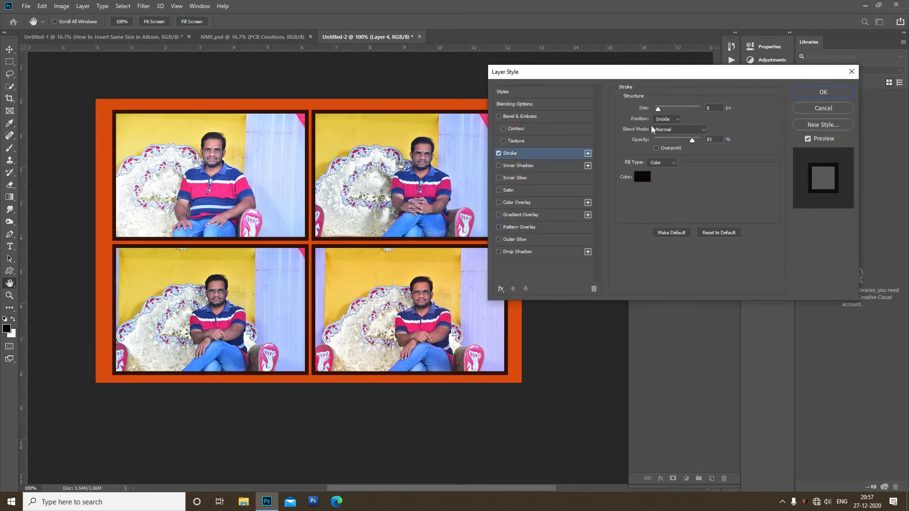
{"action": "left_click_drag", "start_coordinate": [660, 109], "coordinate": [655, 107]}
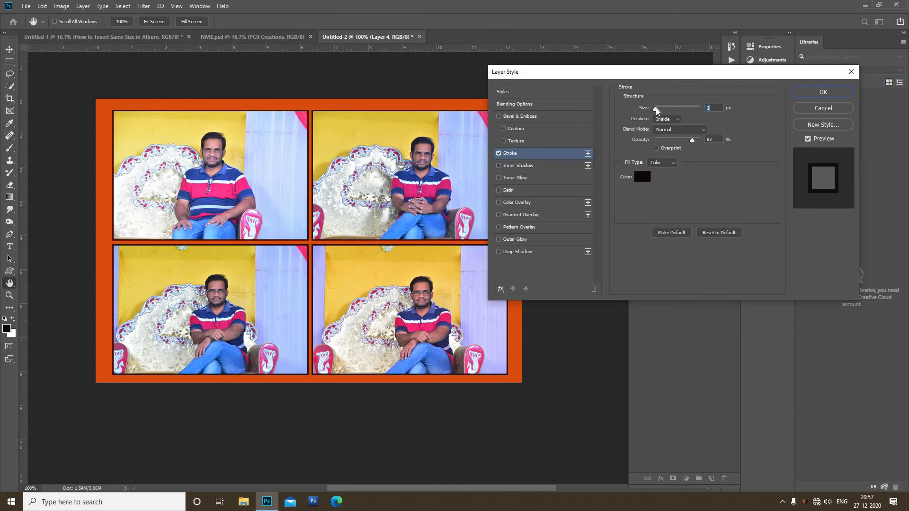
- Change the photo stroke colour to near-white fefefc and apply the layer style
{"action": "left_click", "coordinate": [642, 176]}
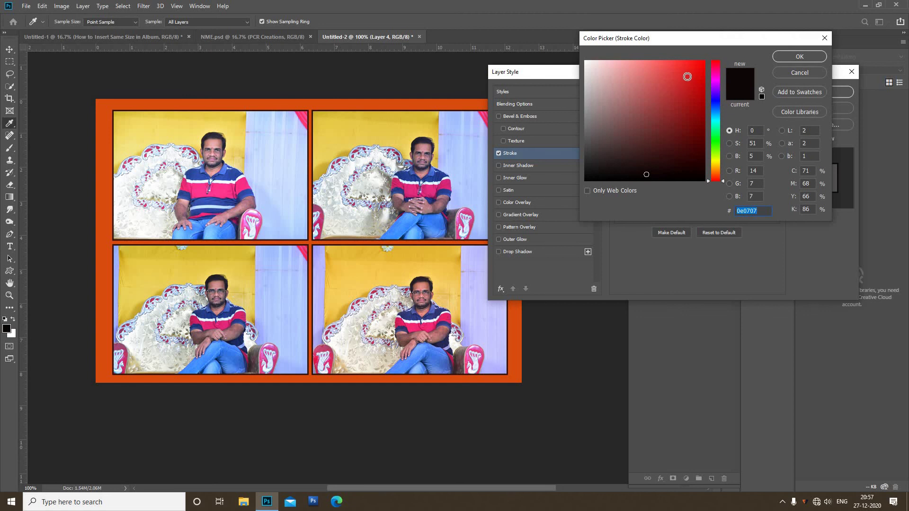
{"action": "left_click", "coordinate": [687, 76]}
{"action": "left_click", "coordinate": [716, 162]}
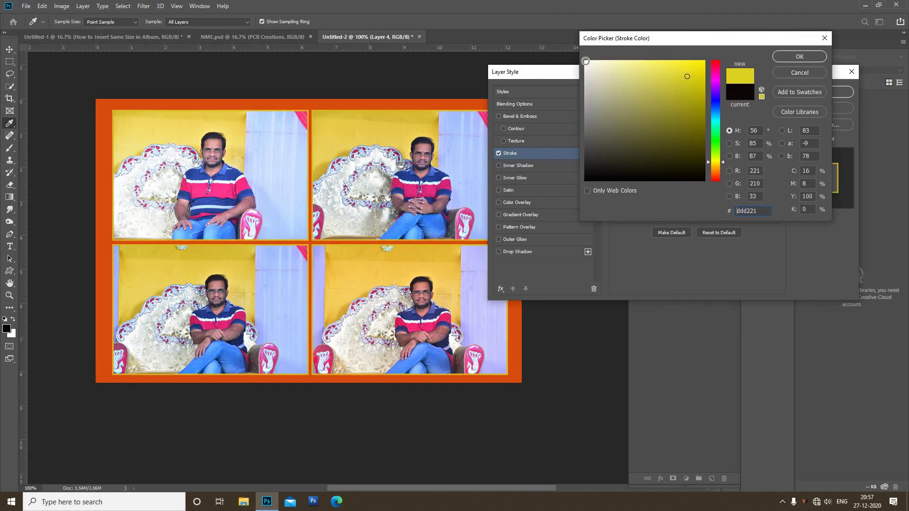
{"action": "left_click", "coordinate": [586, 62]}
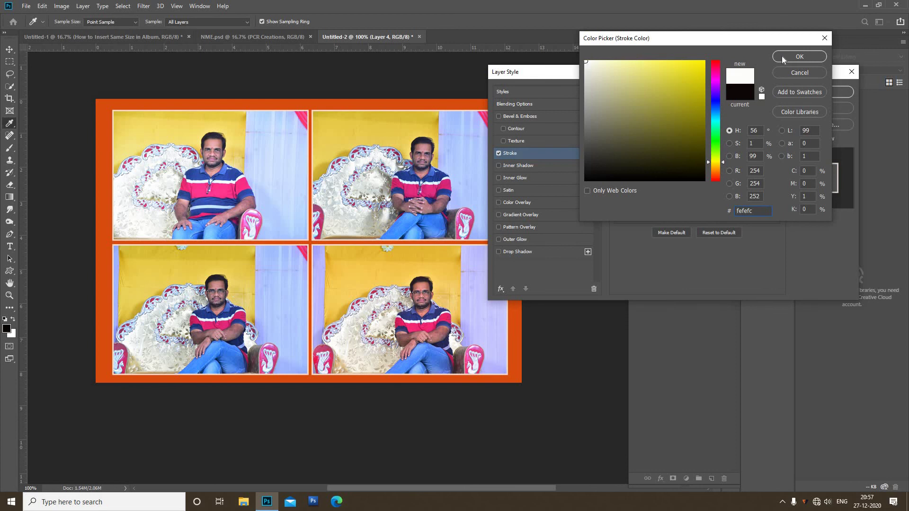
{"action": "left_click", "coordinate": [799, 56]}
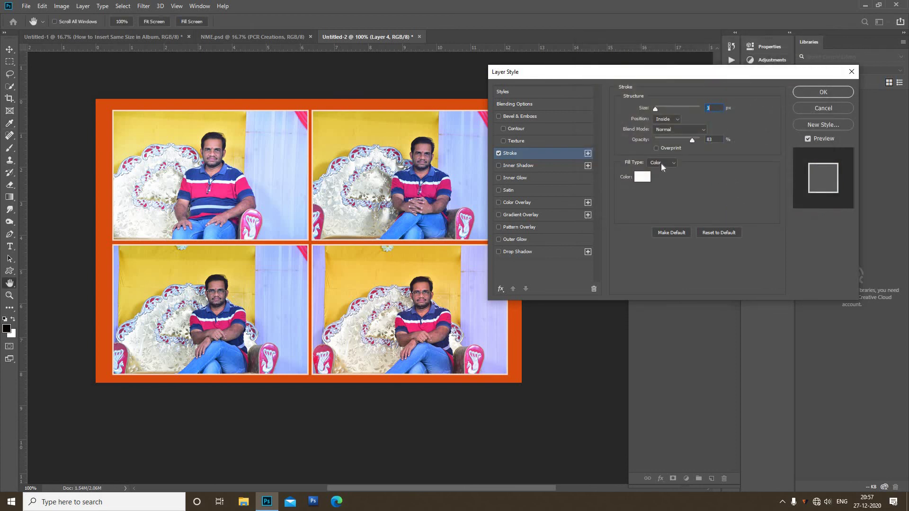
{"action": "left_click", "coordinate": [831, 91]}
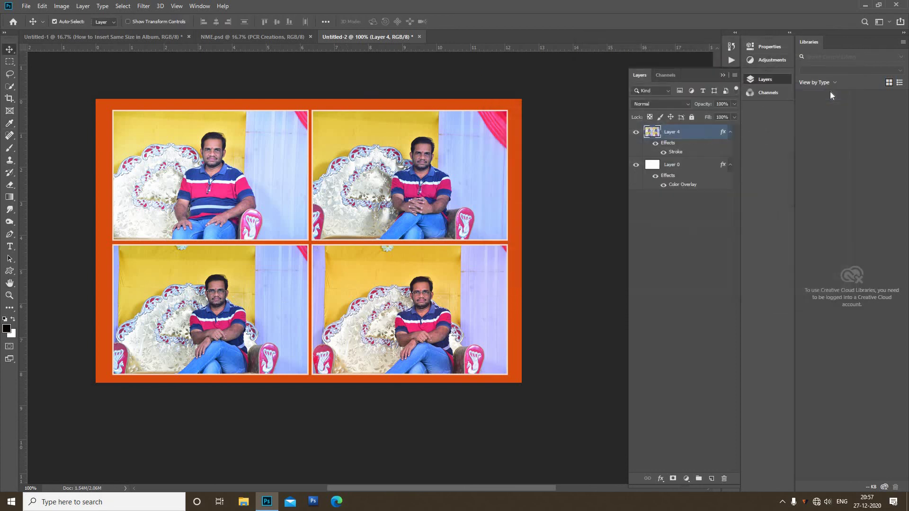